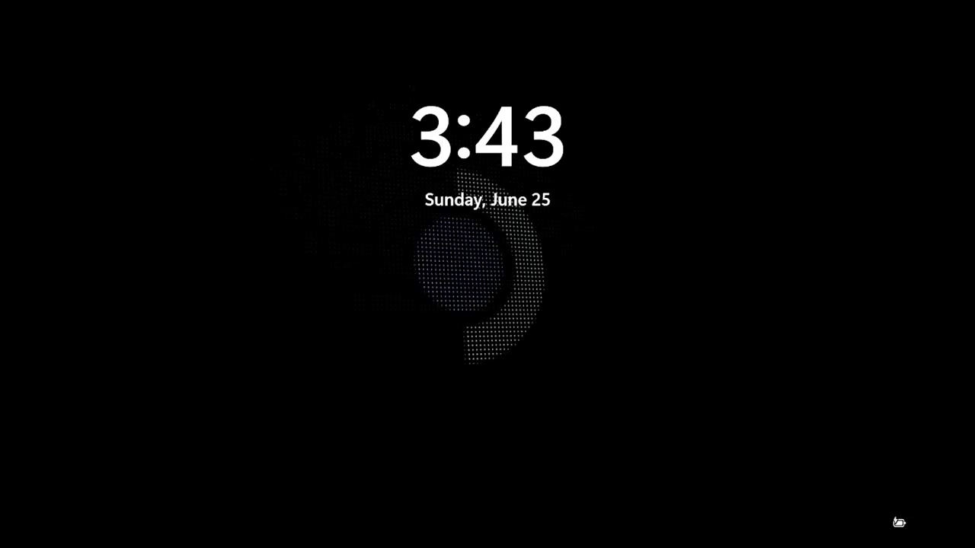
Unlock the Steam Deck account from the lock screen by entering the sign-in PIN.
click(460, 428)
key(Return)
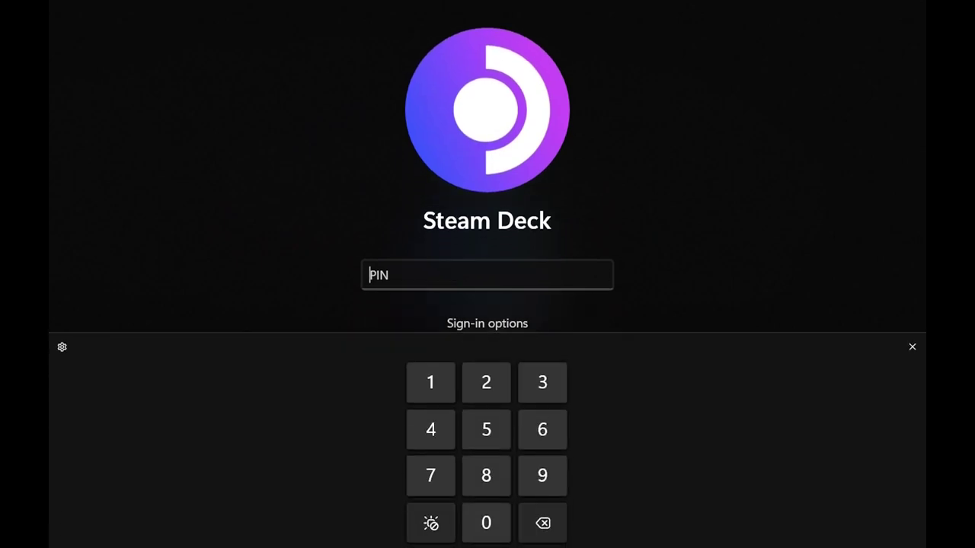
click(485, 523)
click(486, 524)
click(486, 523)
click(431, 383)
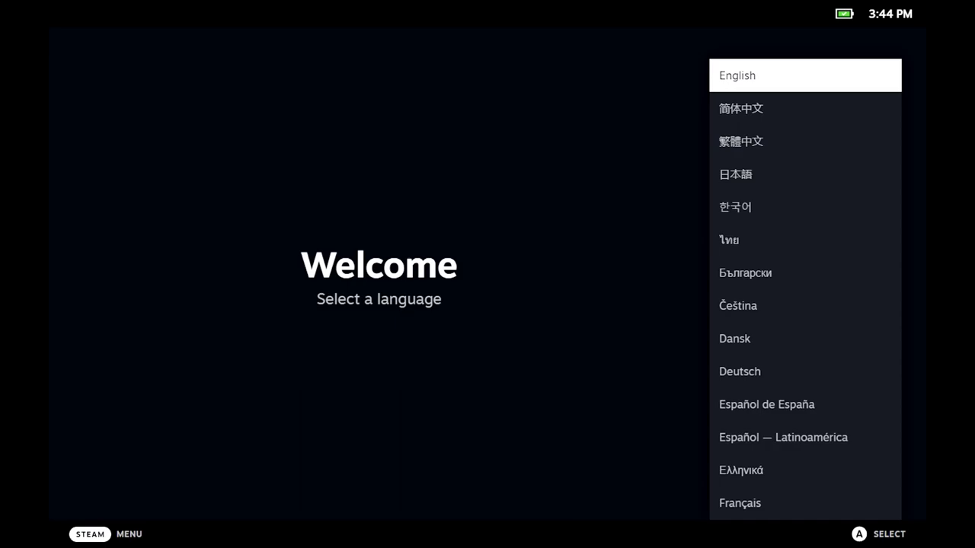
Choose English as the language on the Steam welcome screen.
key(Down)
key(Down)
key(Up)
key(Up)
key(Return)
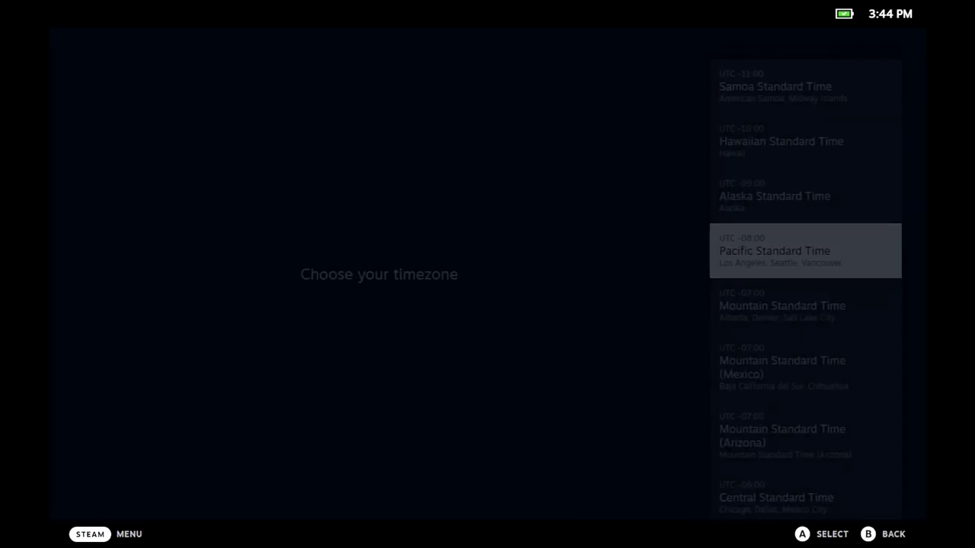
Browse the available time zones from Pacific Standard Time to Eastern Standard Time (Indiana) and back.
key(Down)
key(Down)
key(Down)
key(Down)
key(Down)
key(Down)
key(Down)
key(Down)
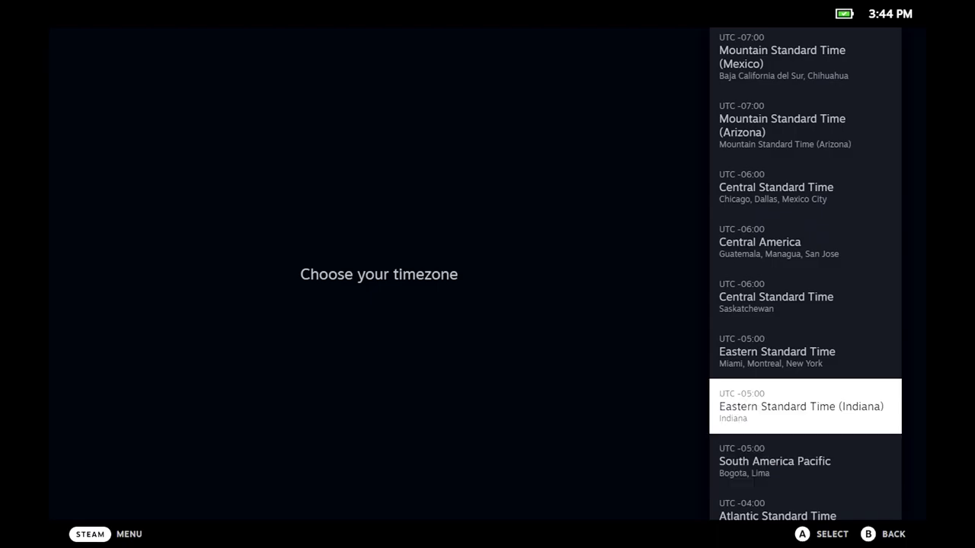
key(Up)
key(Up)
key(Up)
key(Up)
key(Up)
key(Up)
key(Up)
key(Up)
key(Up)
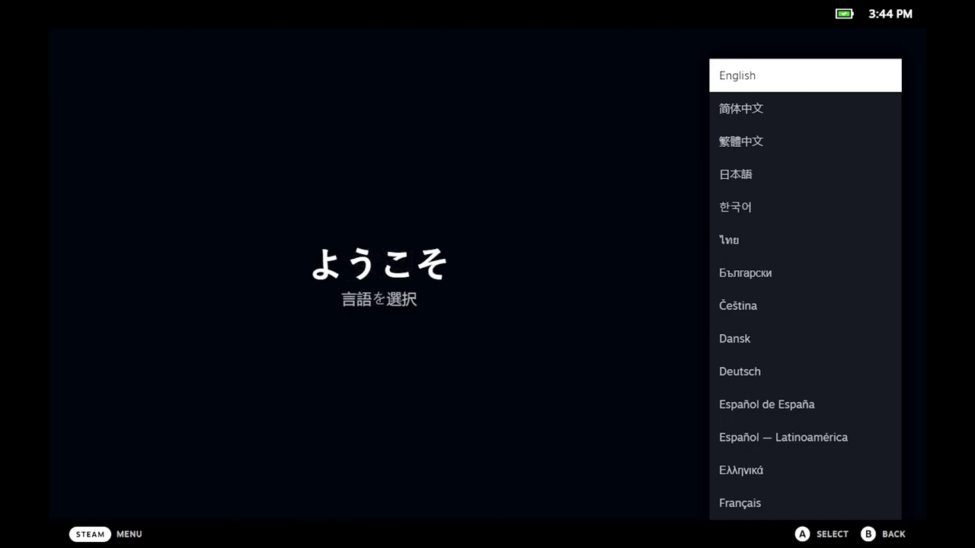
Switch to the Windows desktop and bring up the docked touch keyboard, trying its floating layout on the way.
key(super+d)
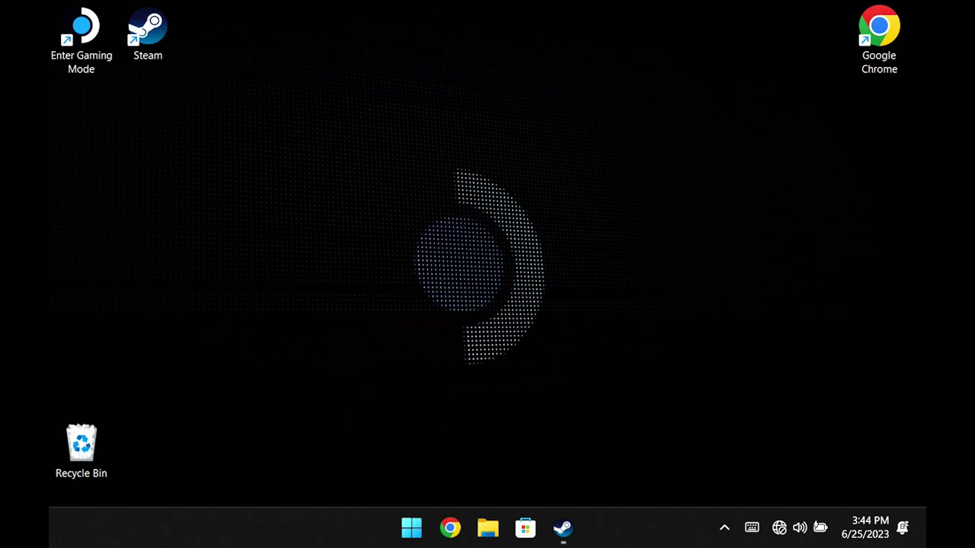
click(752, 527)
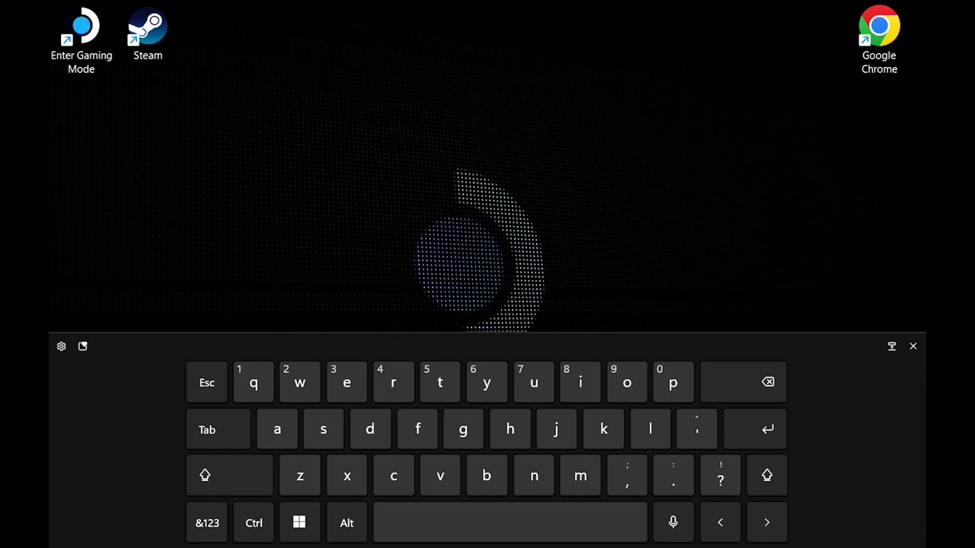
click(299, 523)
click(417, 430)
key(super+f)
click(891, 346)
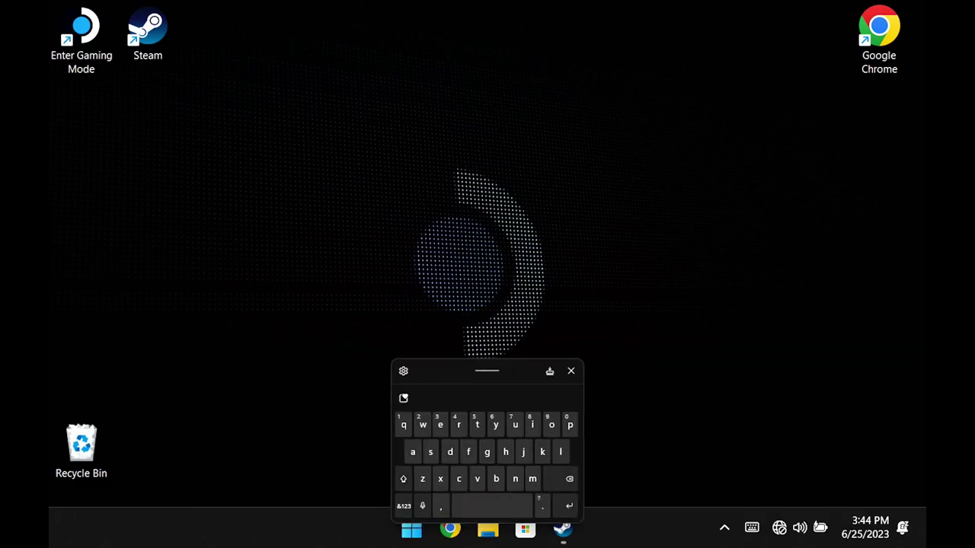
click(549, 371)
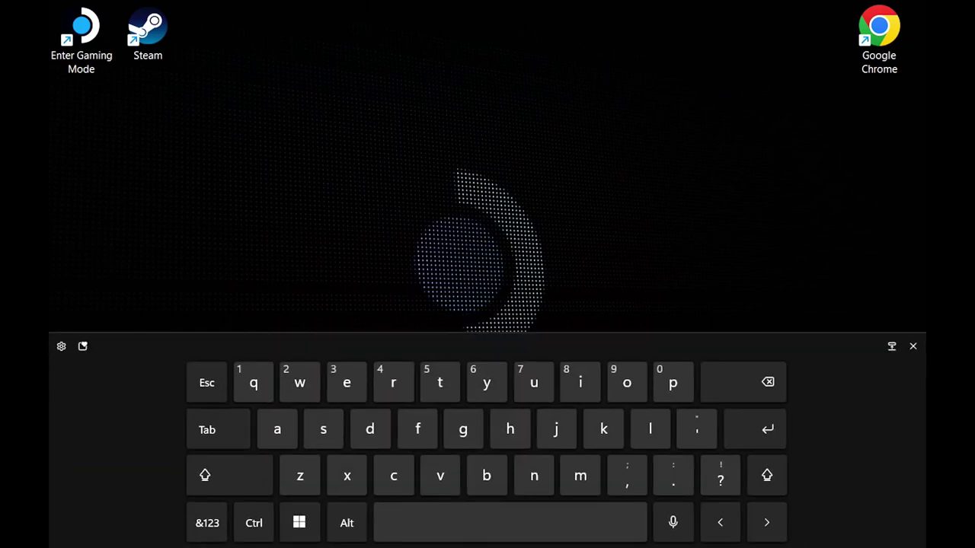
Run shell:startup to inspect the Startup folder's contents, and close the folder.
click(299, 522)
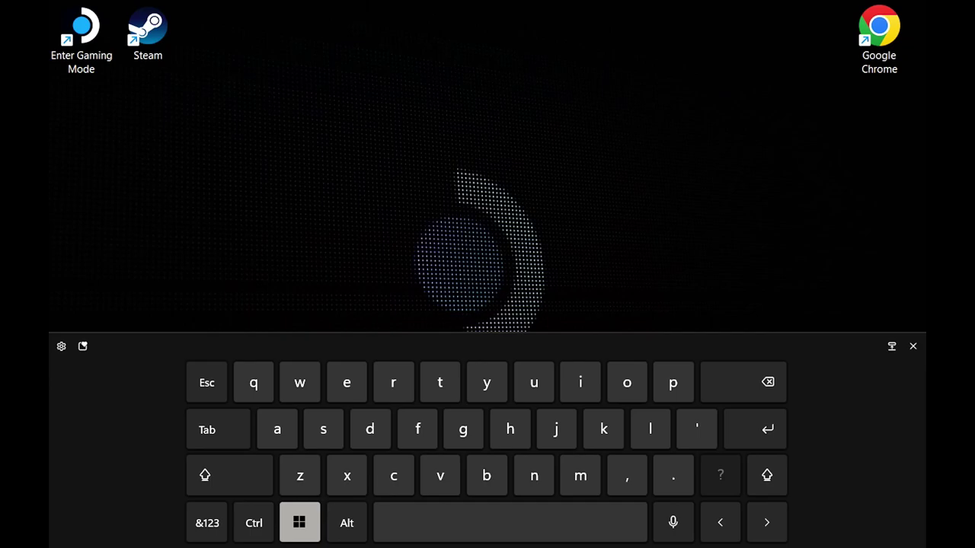
click(393, 383)
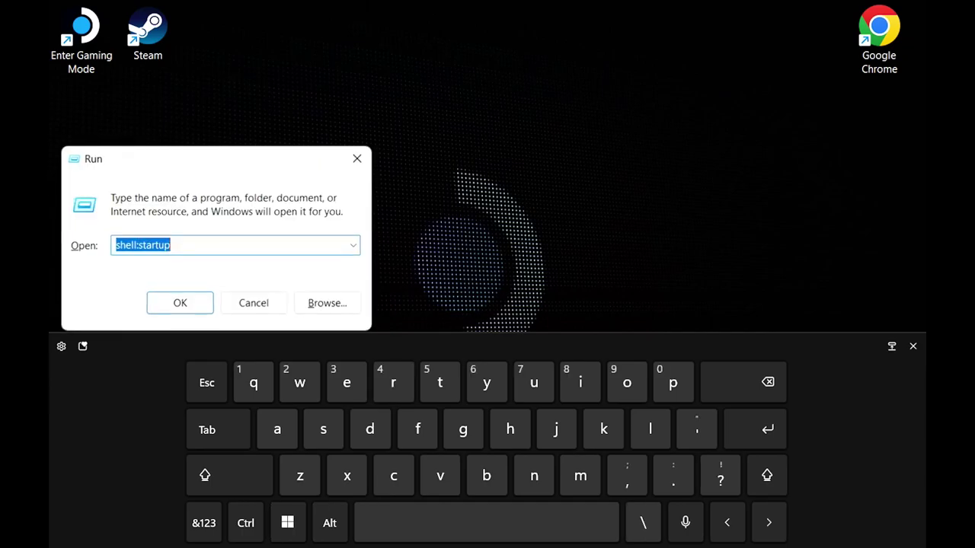
click(913, 347)
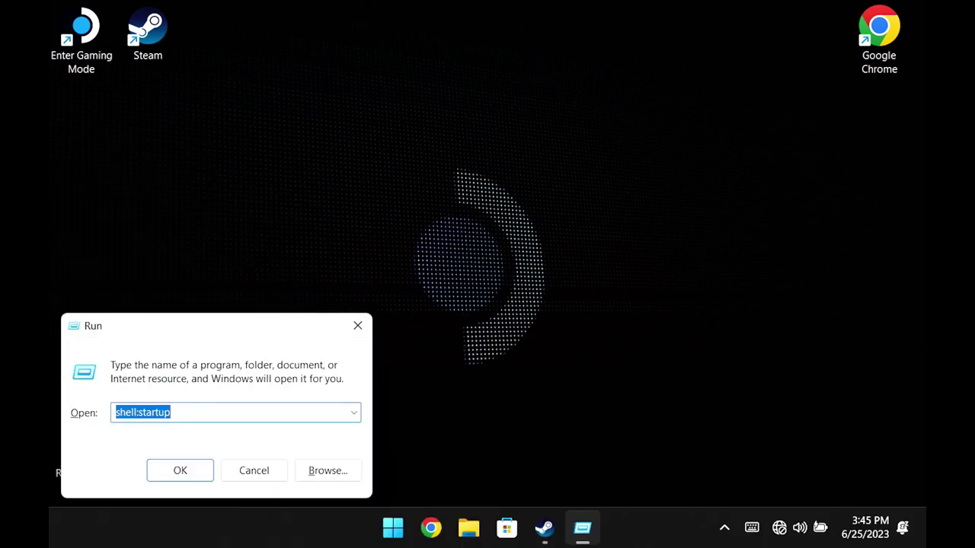
key(Return)
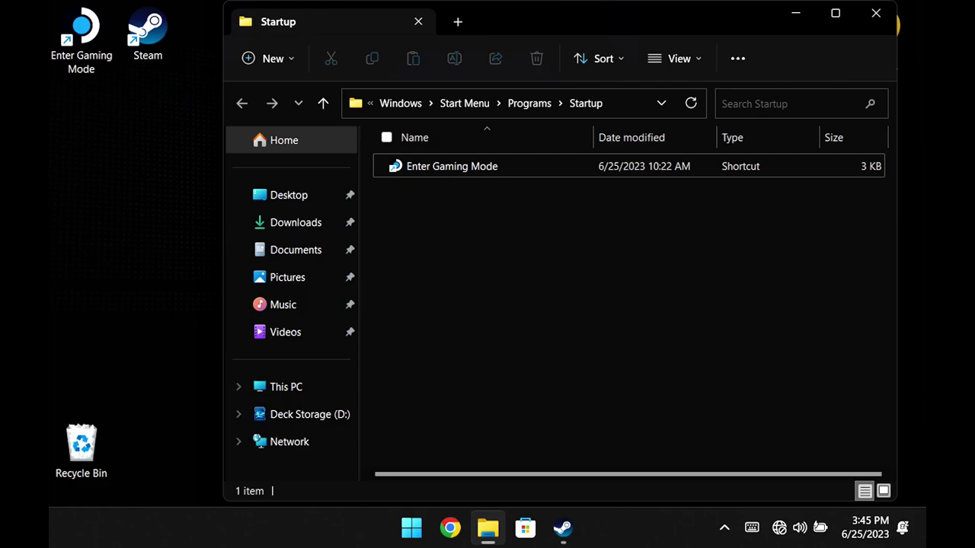
click(864, 10)
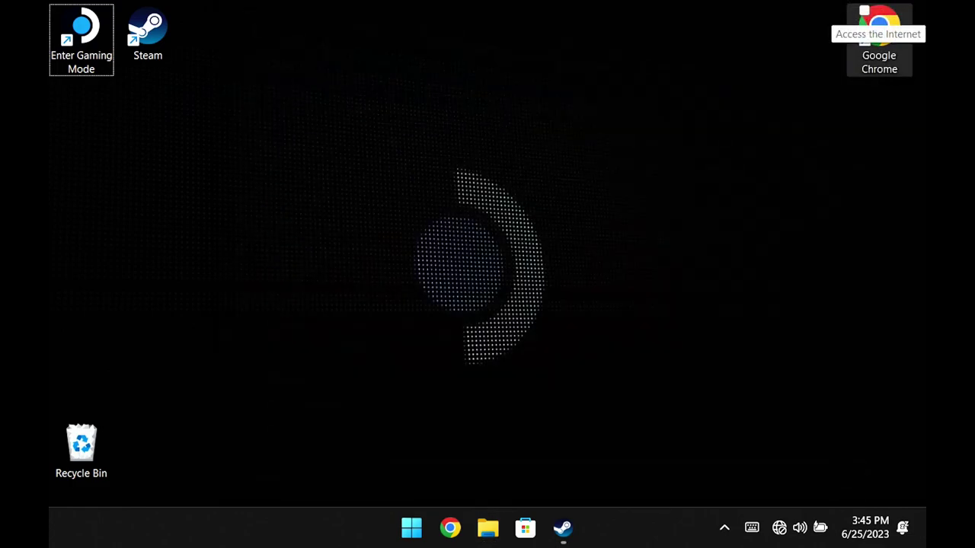
Return to the Steam Gaming Mode welcome screen and browse the language list down past Română and back up.
click(601, 353)
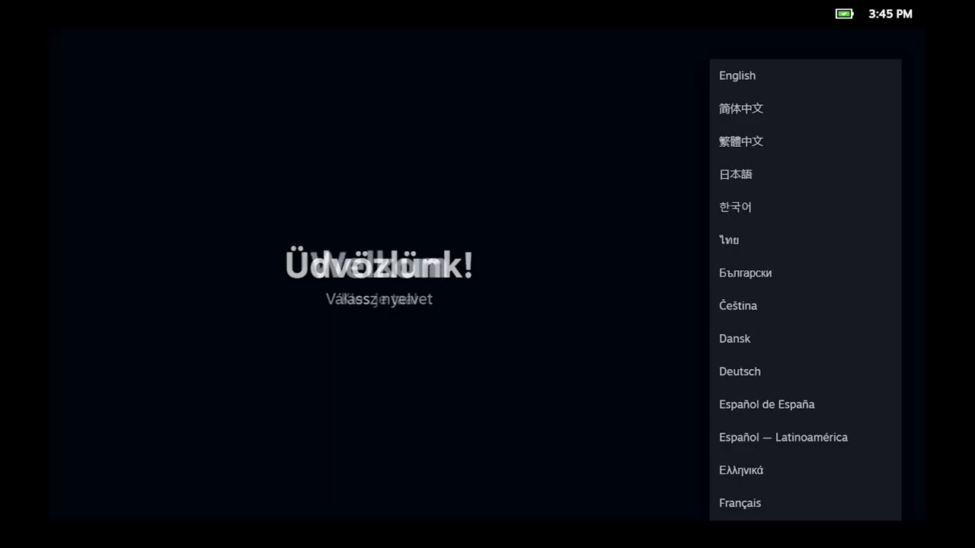
key(Down)
key(Up)
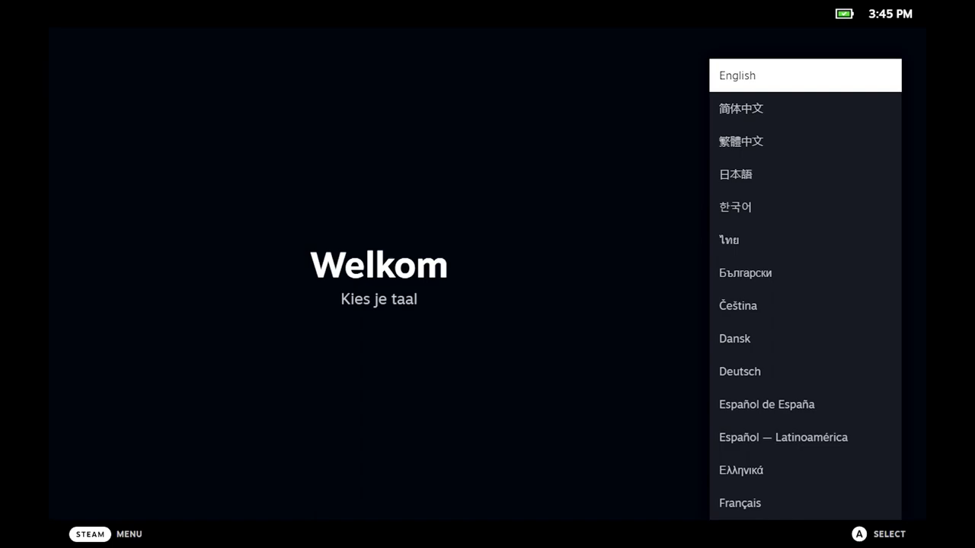
key(Down)
key(Down)
key(Down)
key(Down)
key(Down)
key(Down)
key(Down)
key(Down)
key(Down)
key(Down)
key(Down)
key(Down)
key(Down)
key(Down)
key(Down)
key(Down)
key(Down)
key(Down)
key(Down)
key(Down)
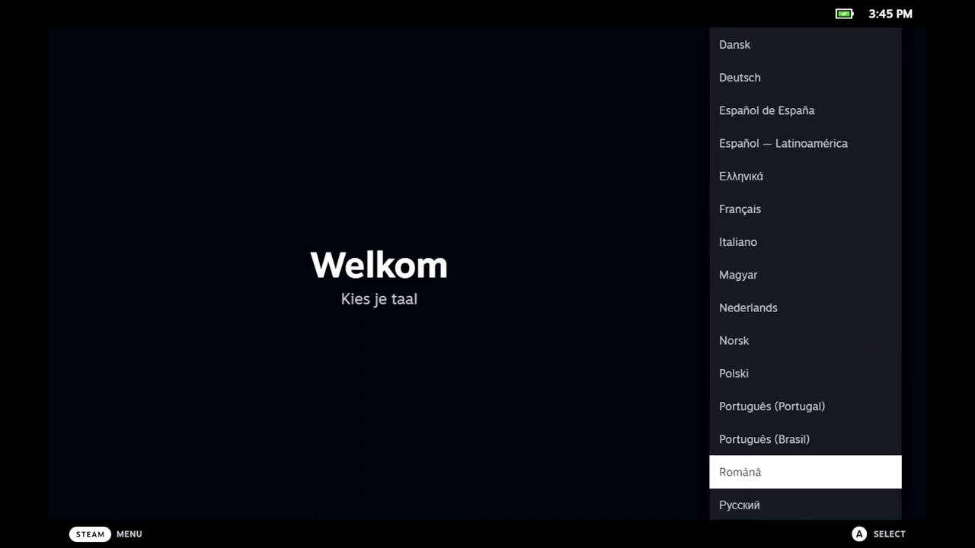
key(Down)
key(Down)
key(Down)
key(Down)
key(Down)
key(Up)
key(Up)
key(Up)
key(Up)
key(Up)
key(Up)
key(Up)
key(Up)
key(Up)
key(Up)
key(Up)
key(Up)
key(Up)
key(Up)
key(Up)
key(Up)
key(Up)
key(Up)
key(Up)
key(Up)
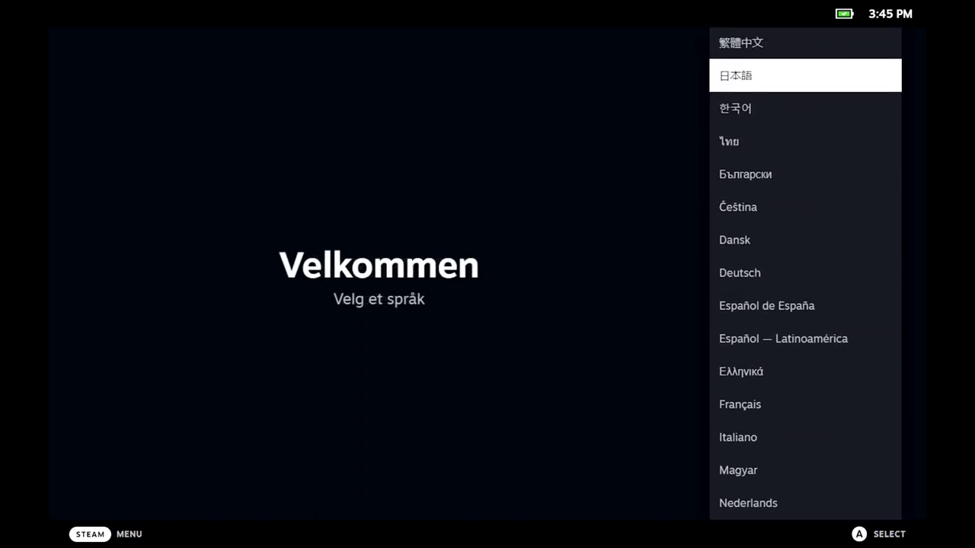
key(Up)
key(Up)
key(Up)
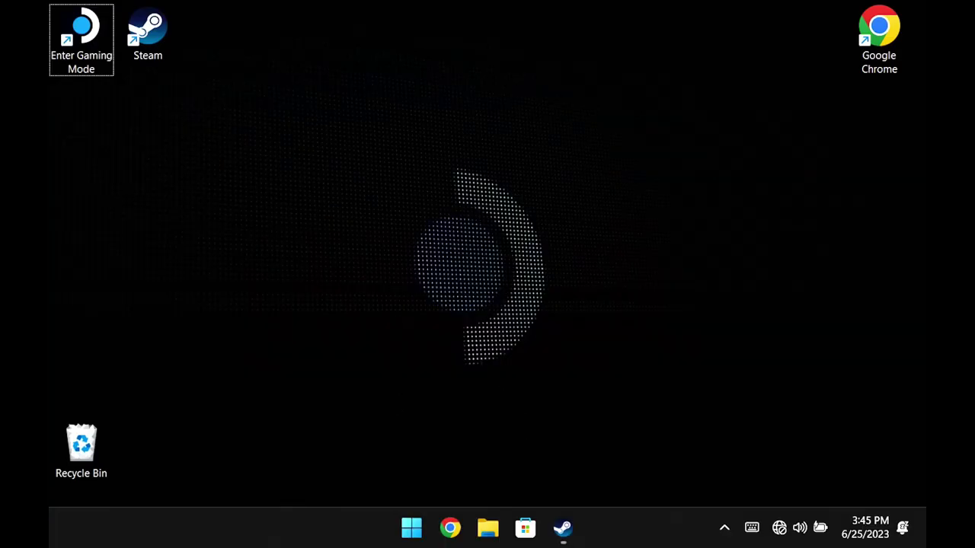
Inspect the contents of the SteamDeck32 folder on the C: drive, and close File Explorer.
click(489, 528)
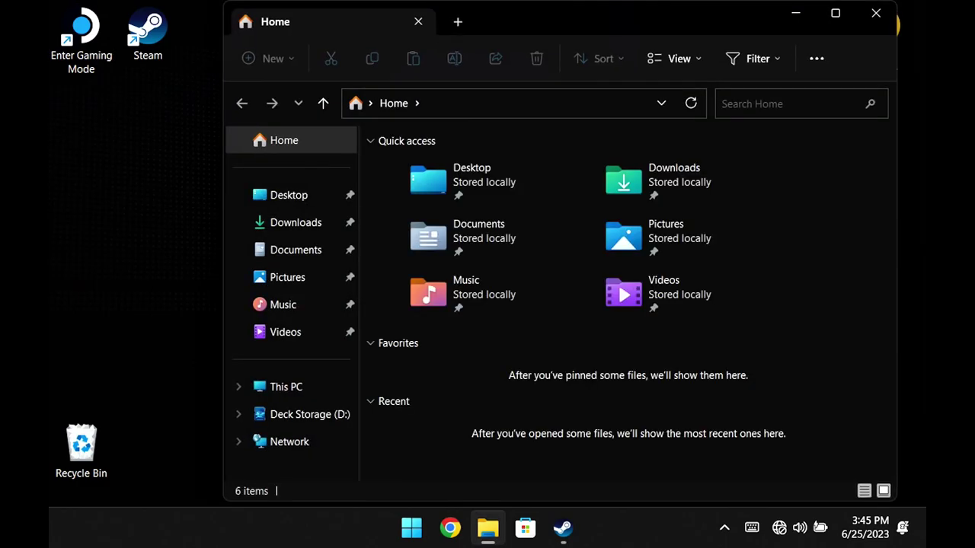
click(287, 387)
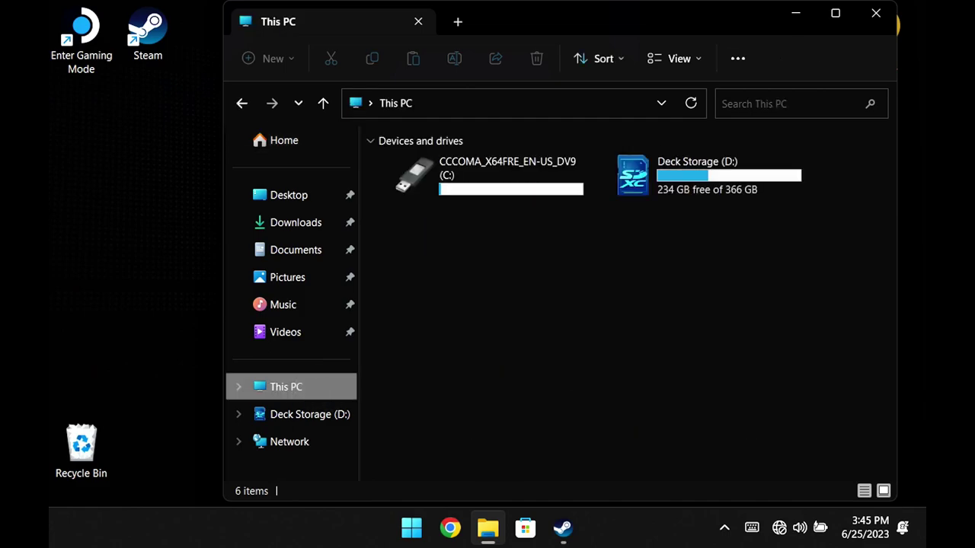
double_click(503, 185)
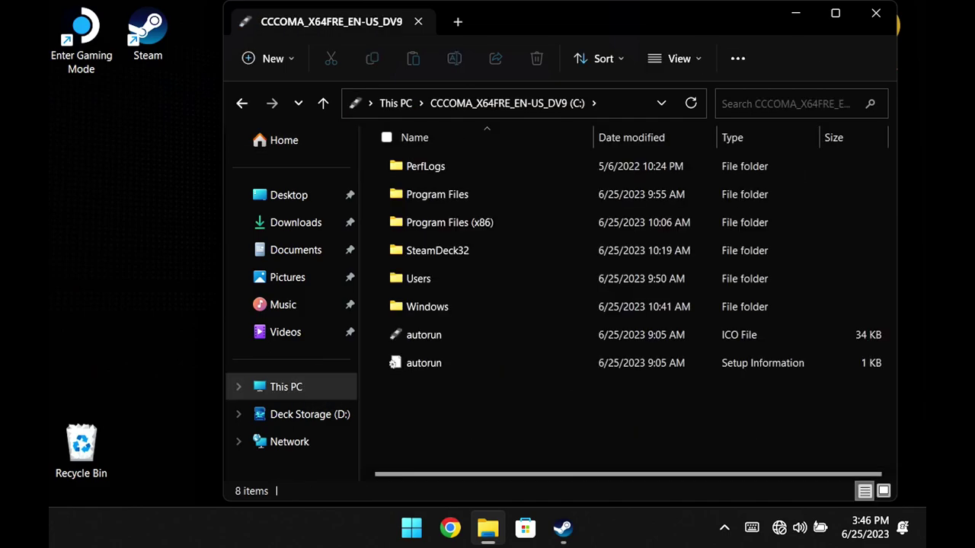
double_click(456, 251)
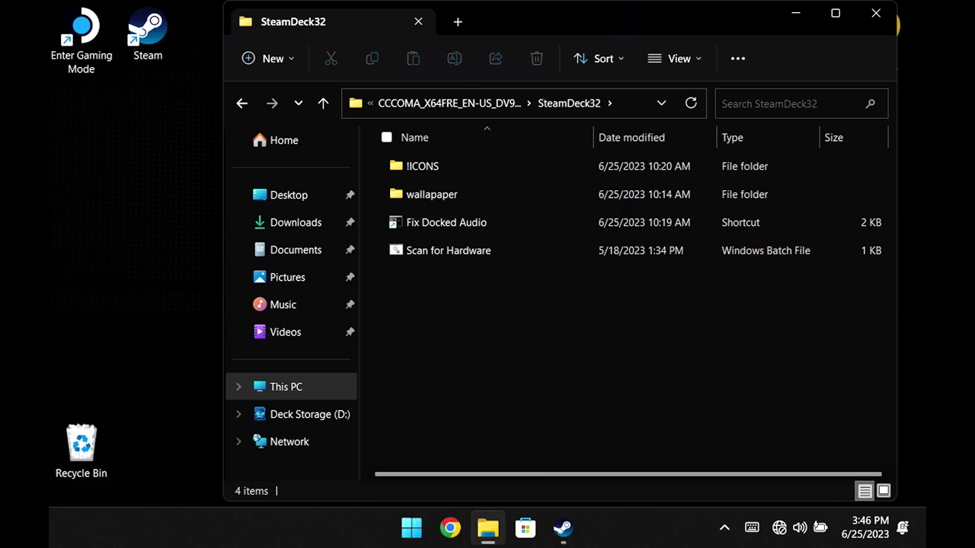
click(876, 13)
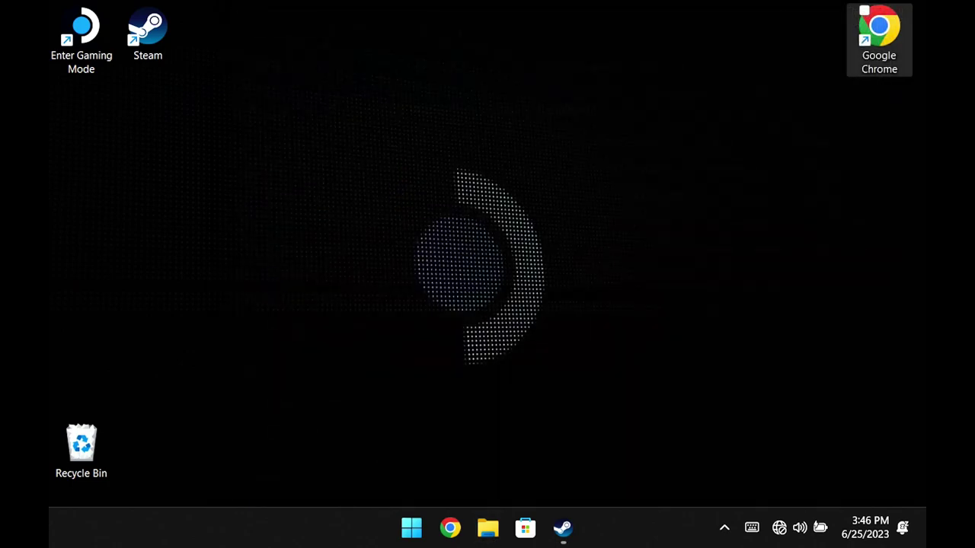
Check the pinned apps in the Windows Start menu, and dismiss it.
click(411, 528)
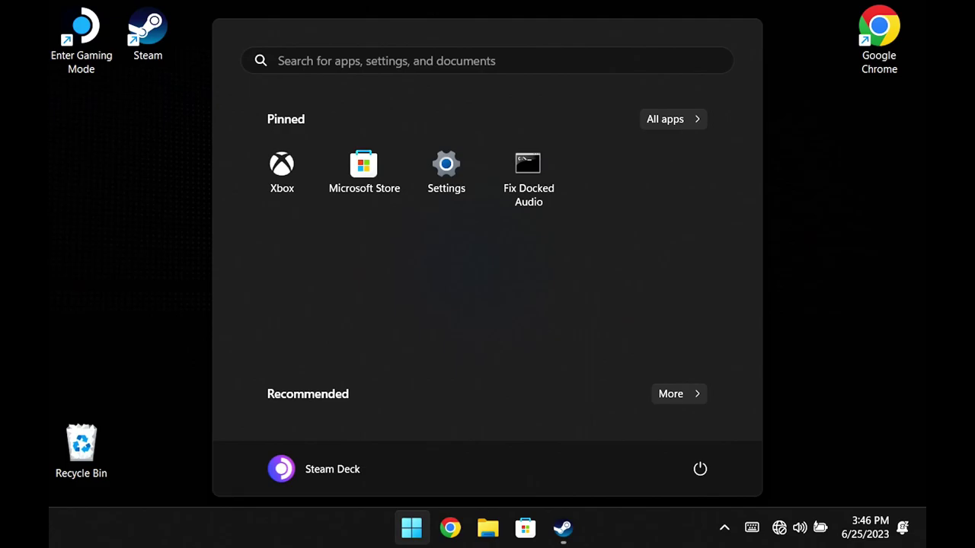
click(877, 310)
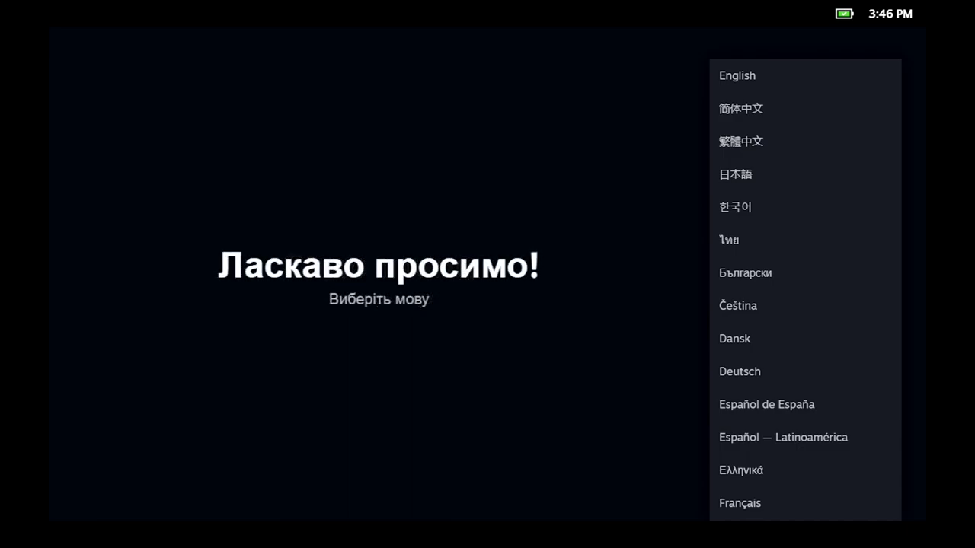
Browse the Steam welcome screen's language list once more, moving down through the entries and back up.
key(Down)
key(Down)
key(Down)
key(Down)
key(Down)
key(Down)
key(Down)
key(Down)
key(Down)
key(Down)
key(Down)
key(Down)
key(Down)
key(Down)
key(Down)
key(Down)
key(Down)
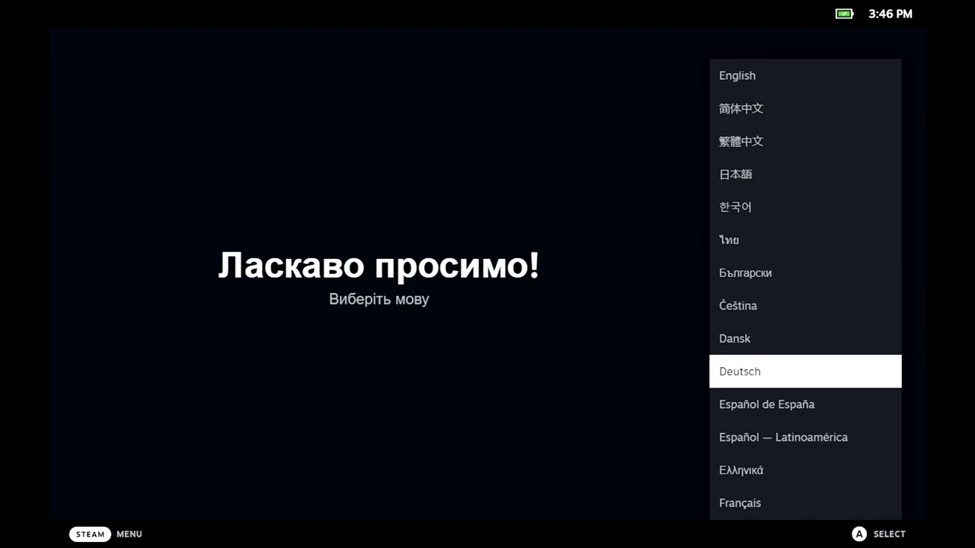
key(Up)
key(Up)
key(Up)
key(Up)
key(Up)
key(Up)
key(Up)
key(Up)
key(Up)
key(Up)
key(Up)
key(Up)
key(Up)
key(Up)
key(Up)
key(Up)
key(Up)
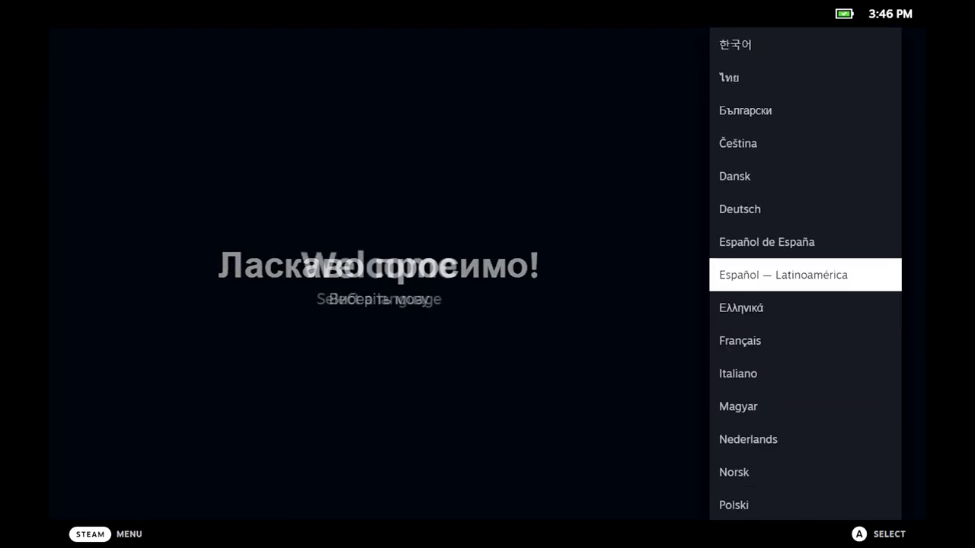